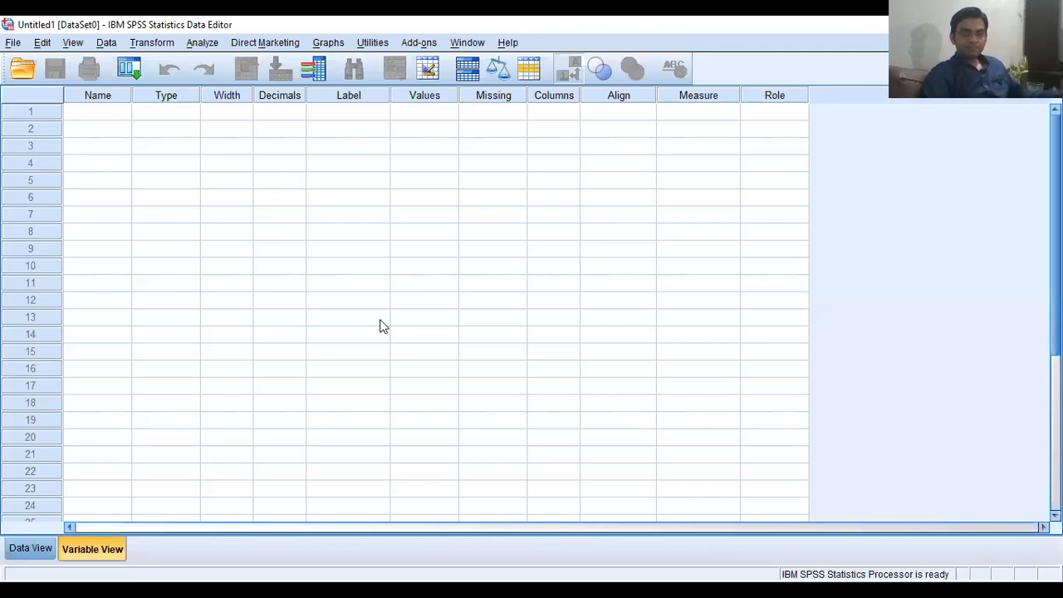
- Start opening a data file and browse to the Program Files (x86) folder on Local Disk (C:)
left_click(13, 44)
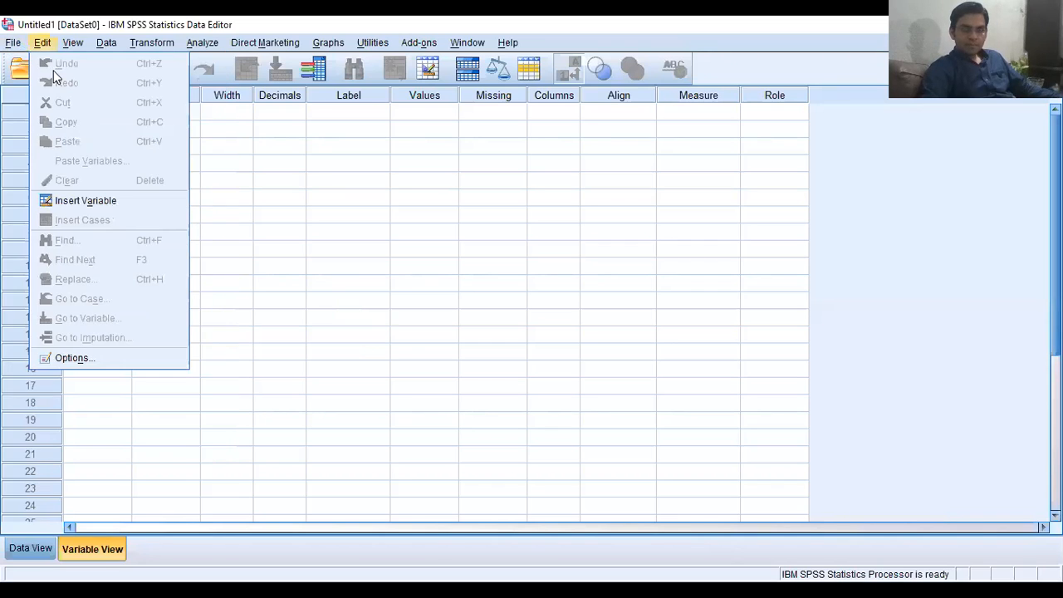
mouse_move(22, 83)
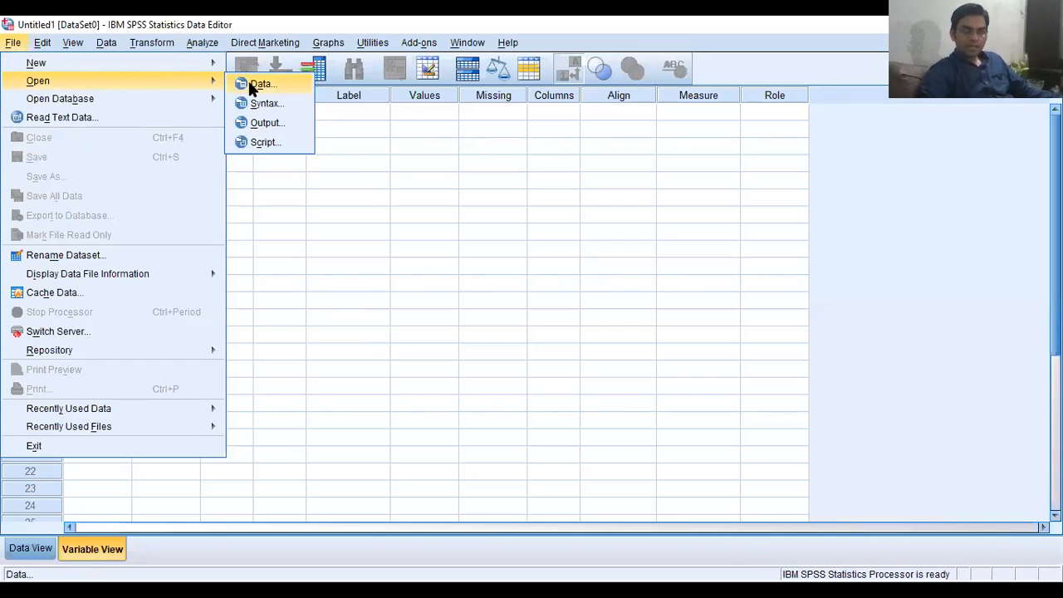
left_click(257, 83)
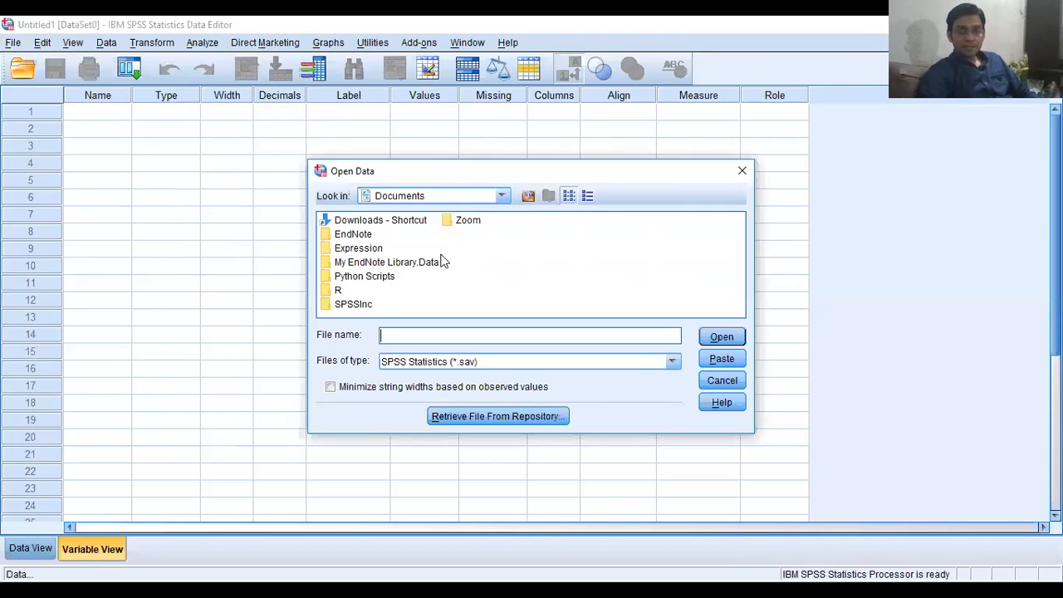
left_click(502, 197)
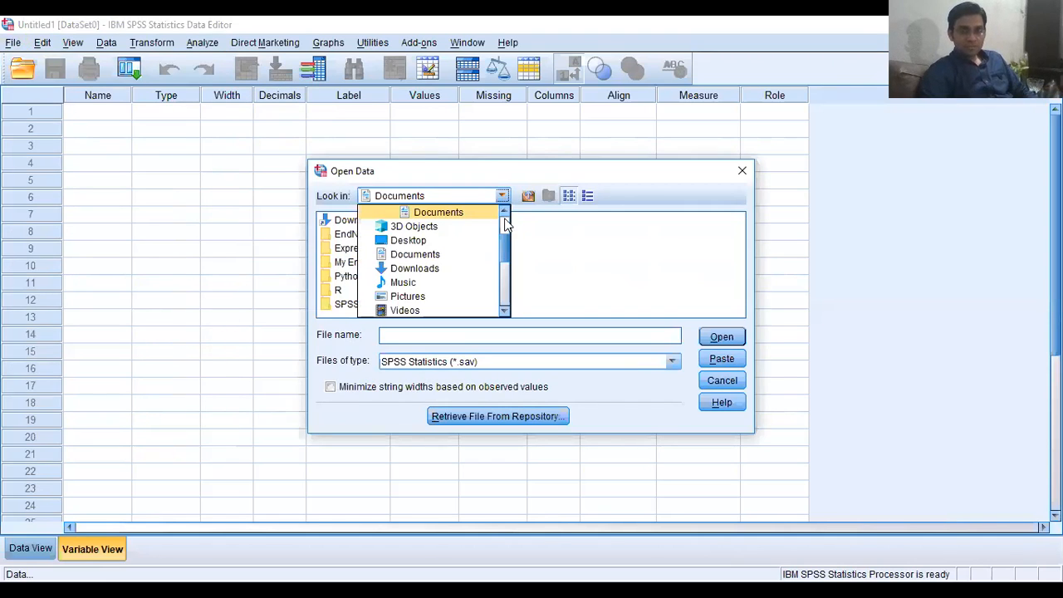
scroll(508, 226, "up", 2)
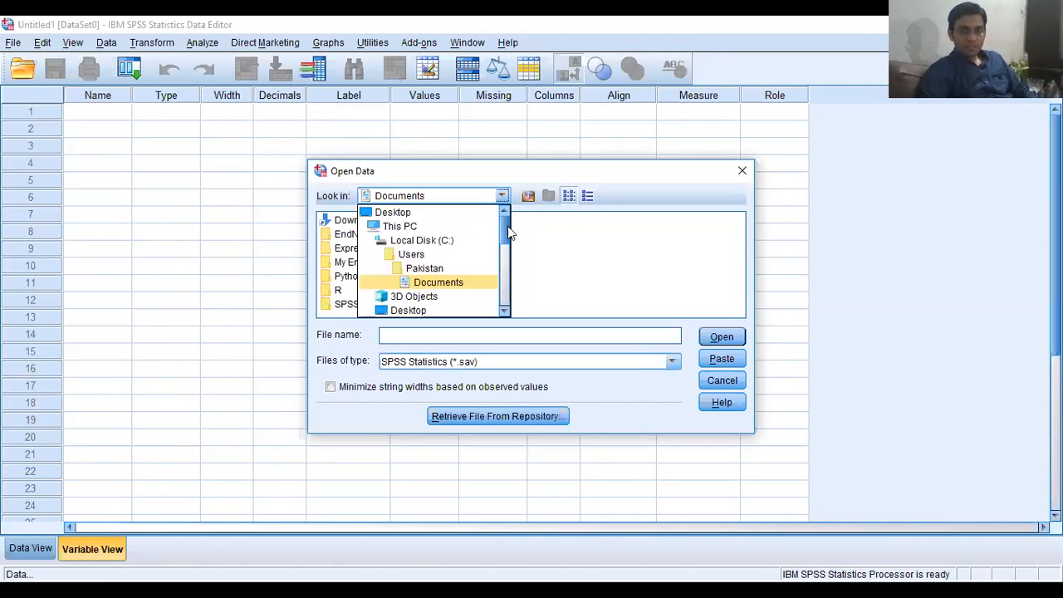
left_click(463, 241)
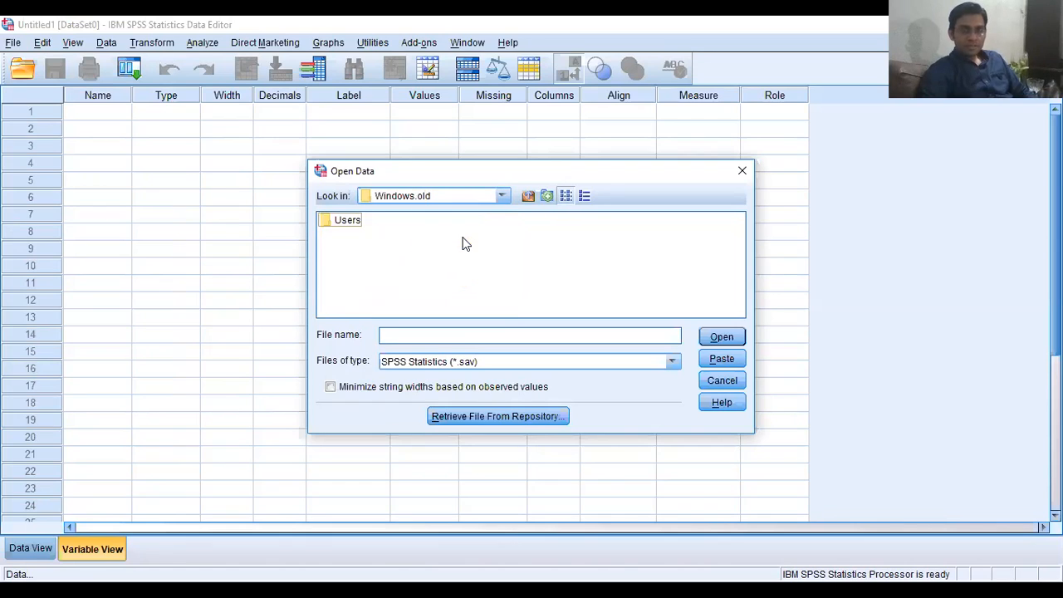
left_click(529, 197)
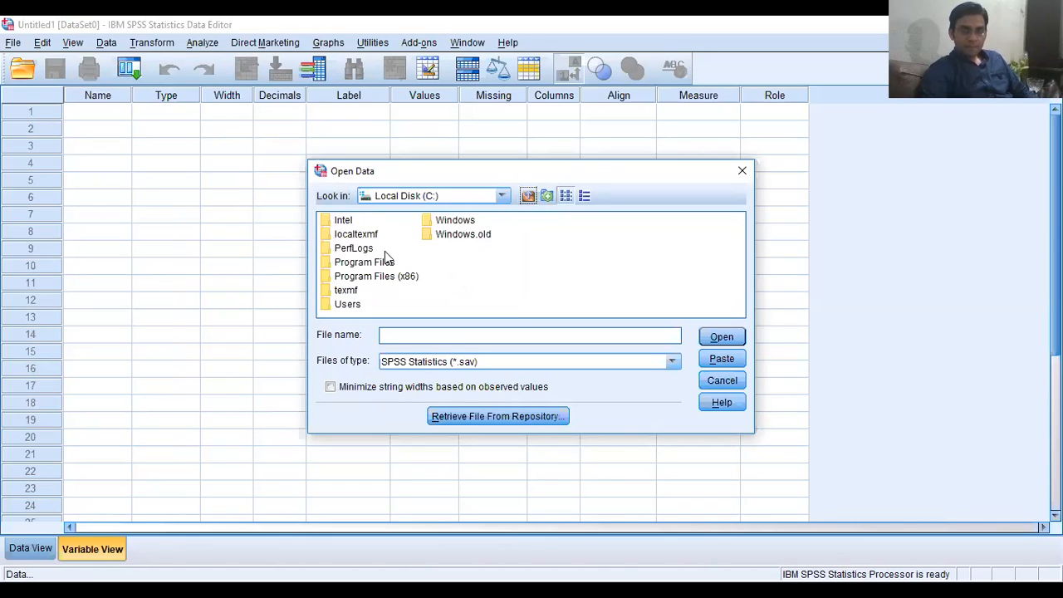
double_click(366, 276)
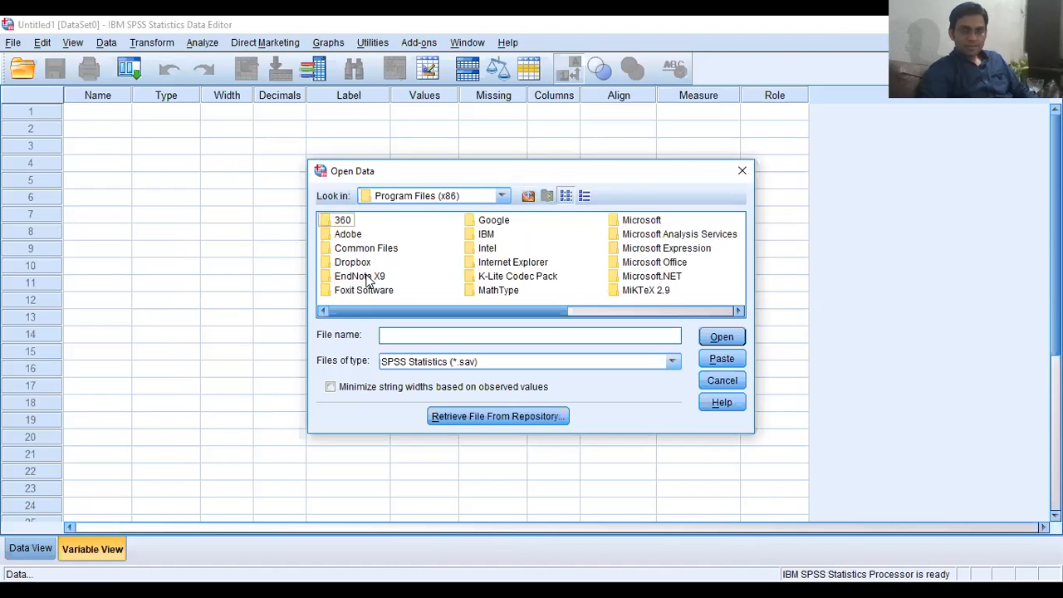
- Open the sample data file bankloan_binning.sav from the English samples folder of the IBM Statistics 20 installation
double_click(480, 235)
double_click(347, 221)
double_click(348, 221)
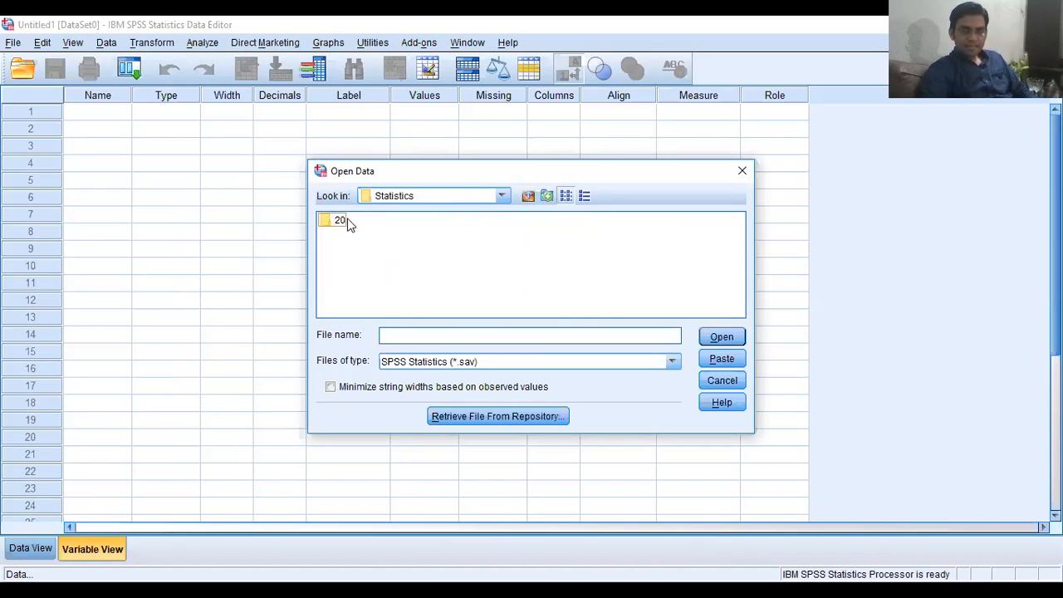
double_click(339, 221)
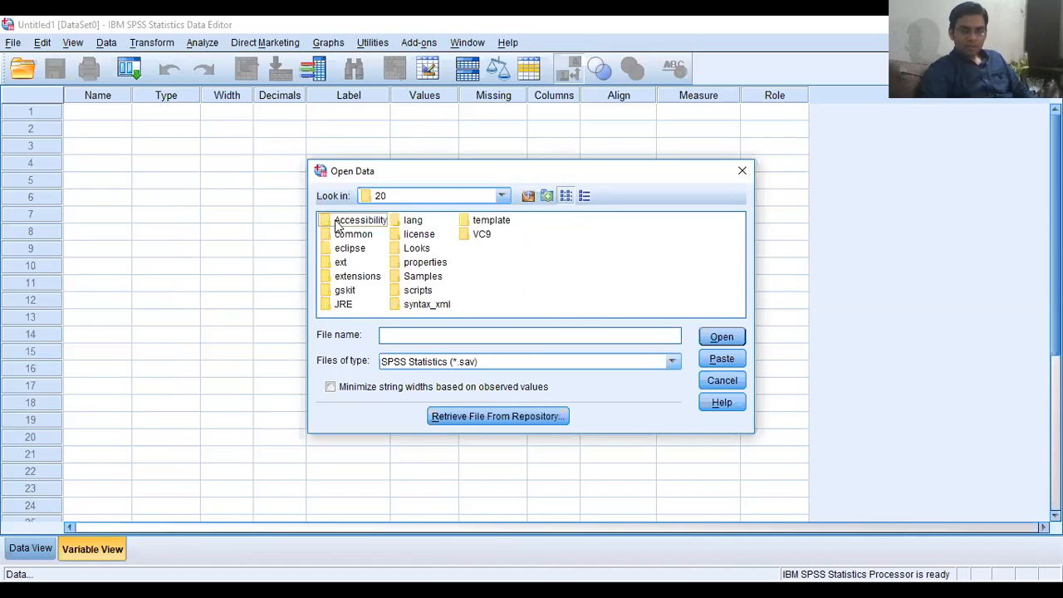
double_click(422, 279)
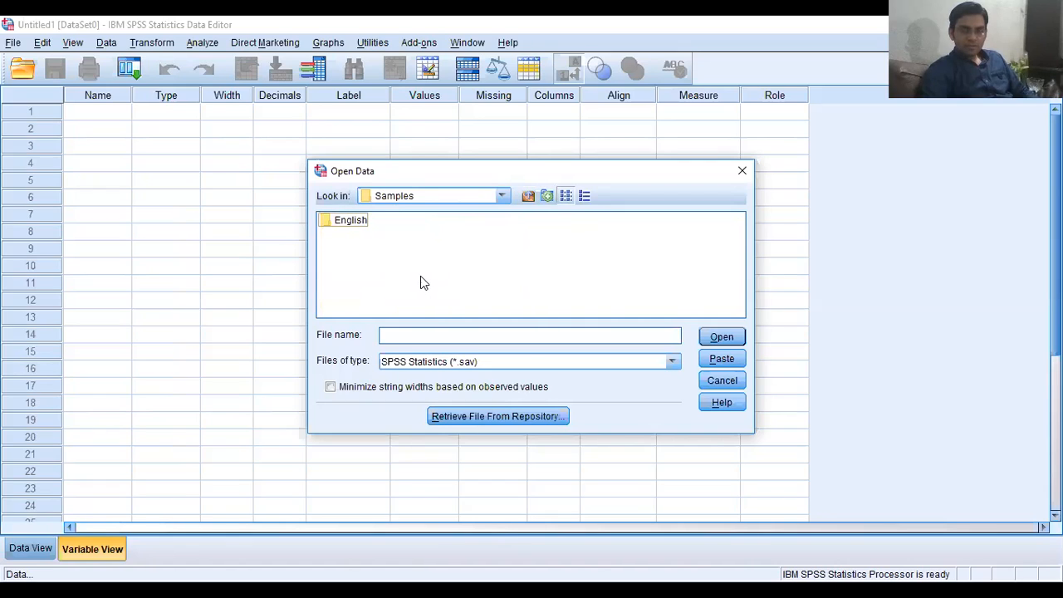
double_click(348, 221)
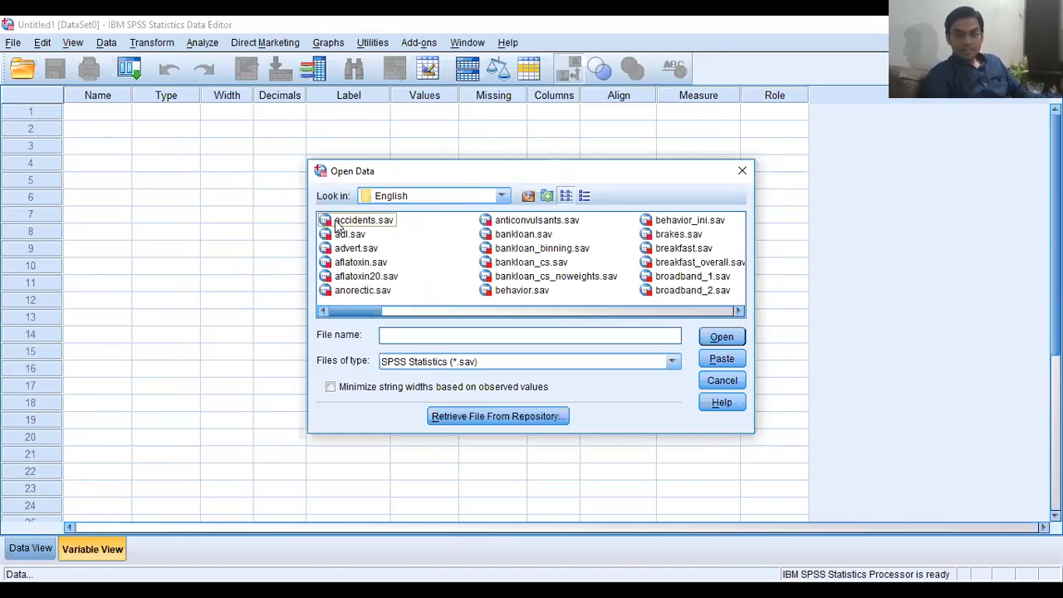
left_click(537, 253)
key("Return")
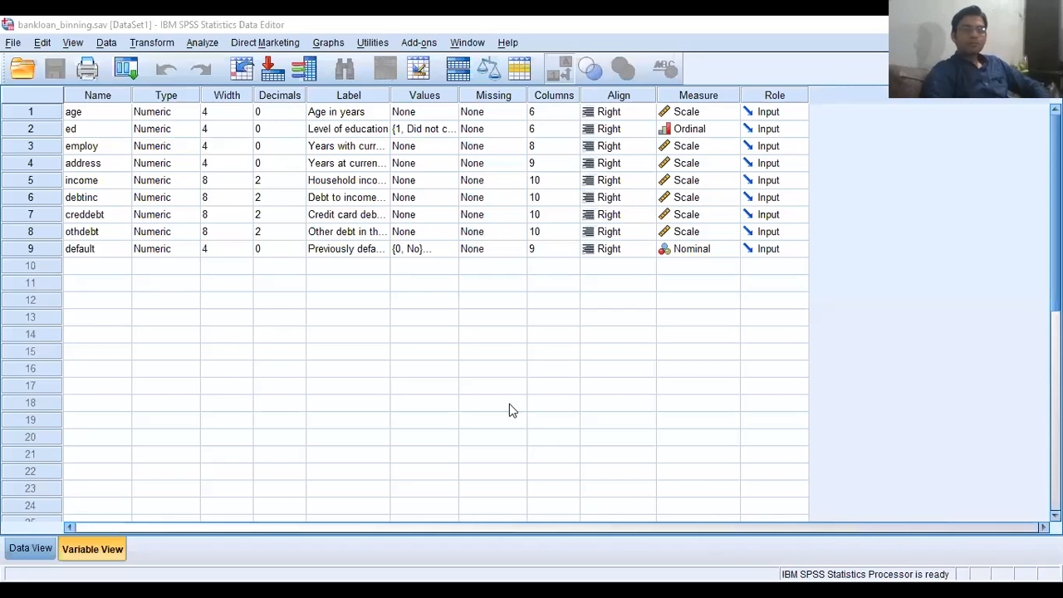
- Look over the case data and the variable definitions, and inspect the value labels of the default variable
left_click(37, 551)
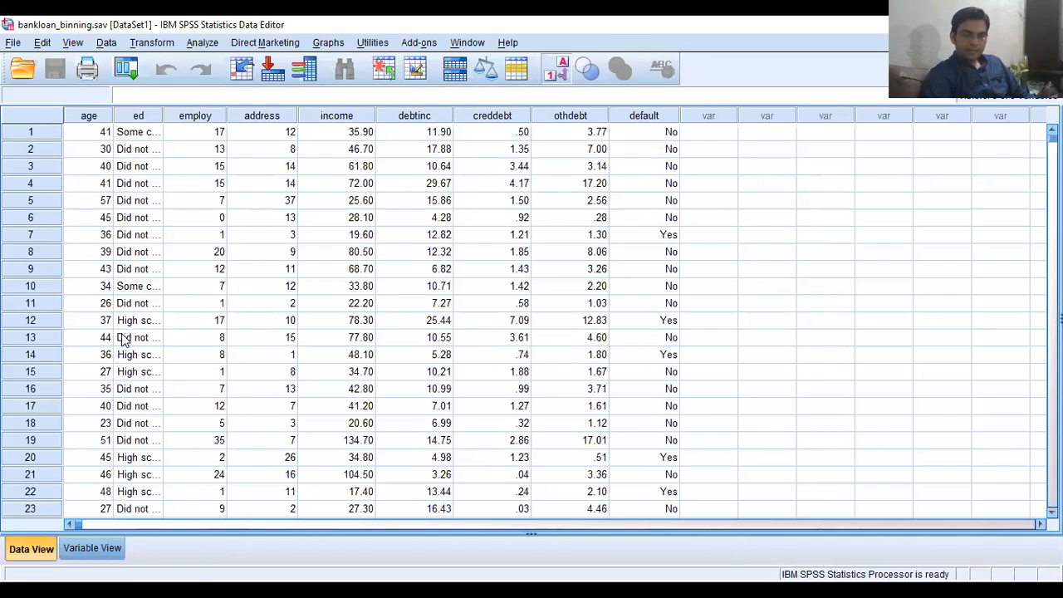
left_click(84, 550)
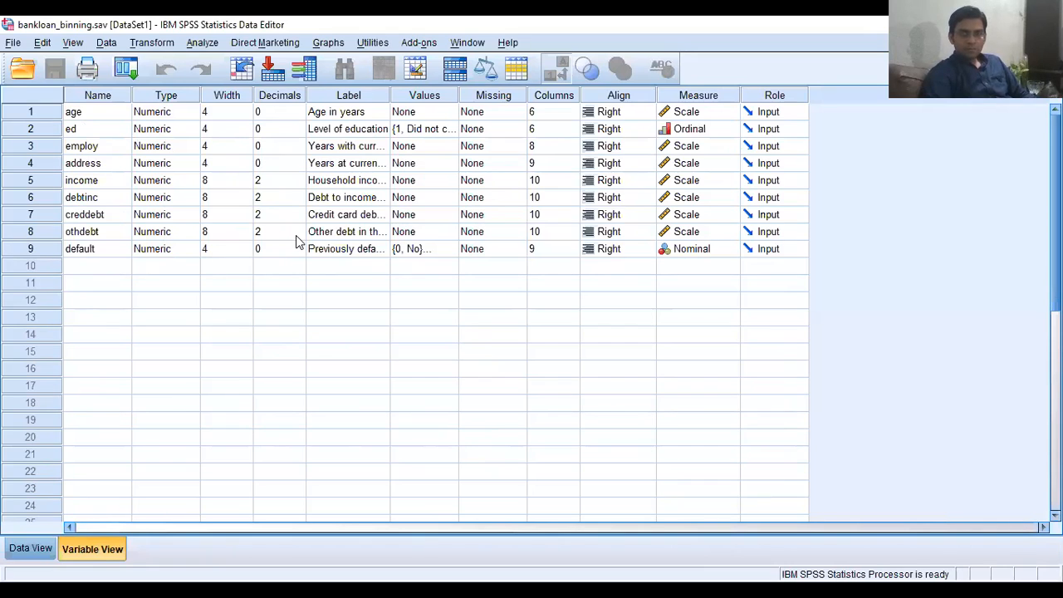
left_click(422, 250)
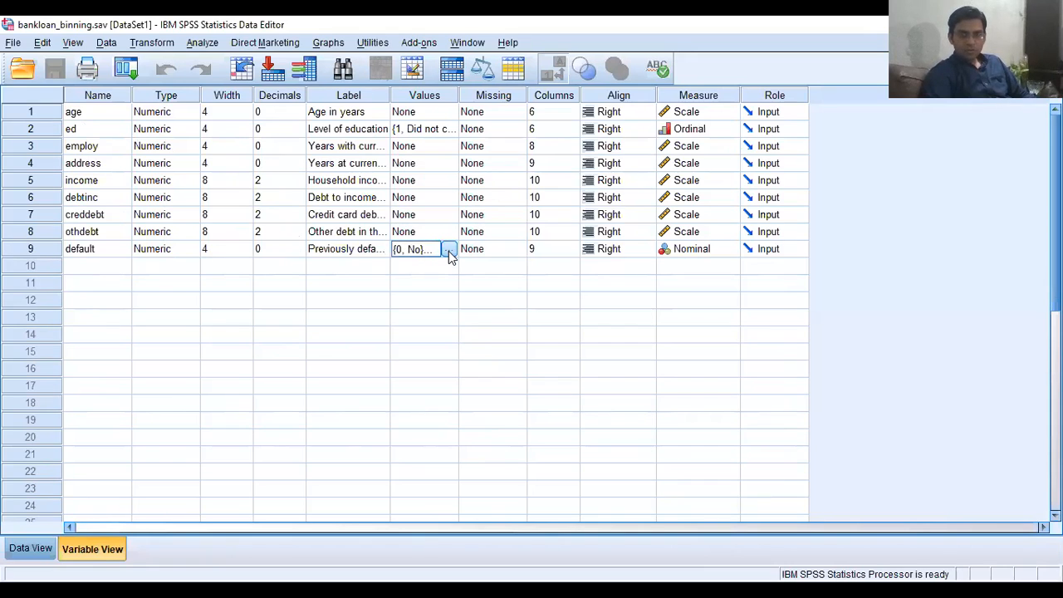
left_click(449, 250)
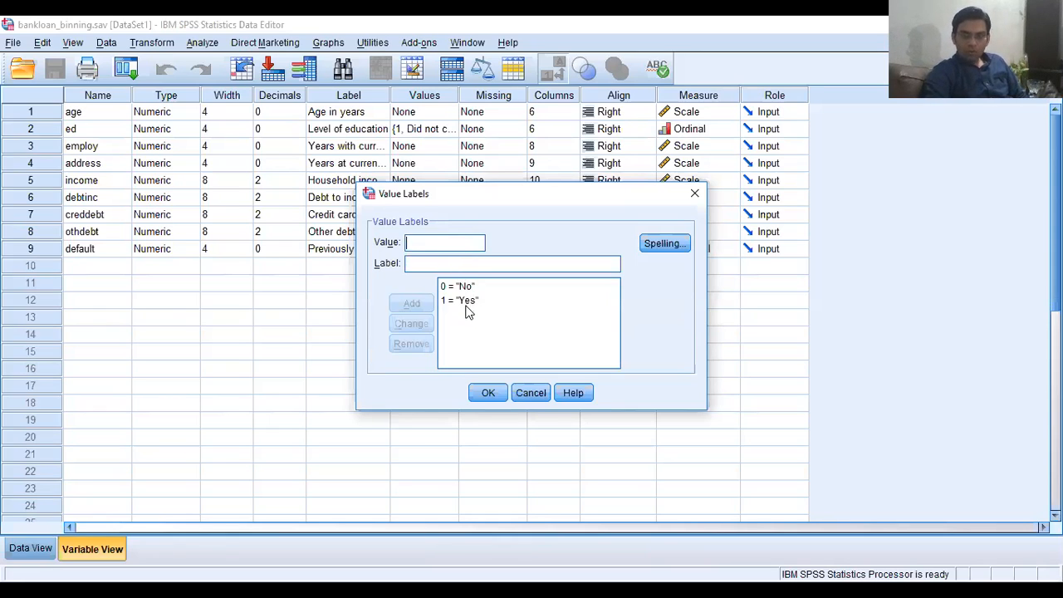
left_click(497, 393)
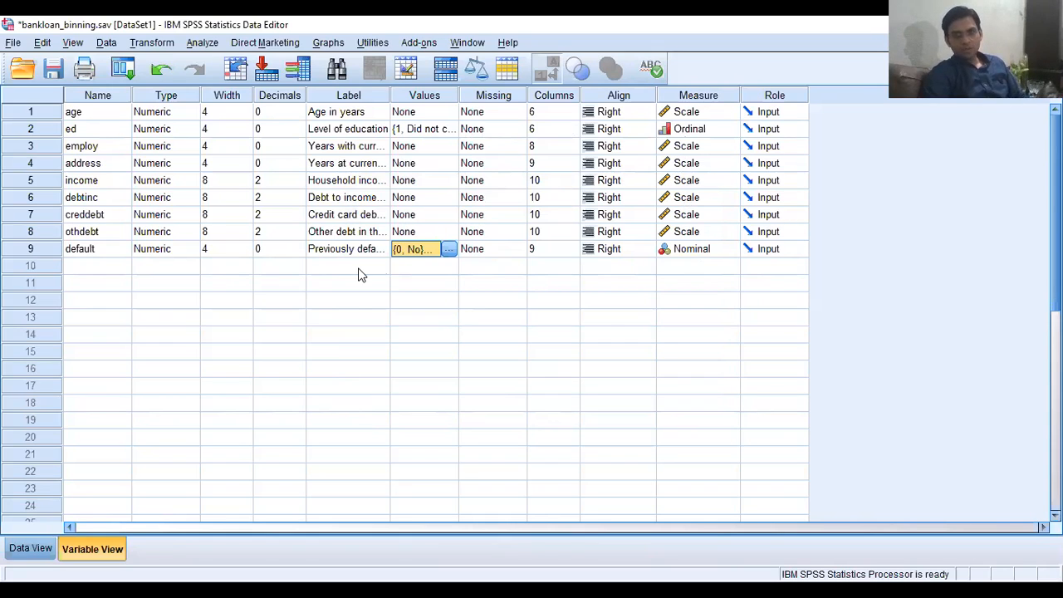
- Set up a Binary Logistic regression with Previously defaulted [default] as the dependent variable
left_click(18, 551)
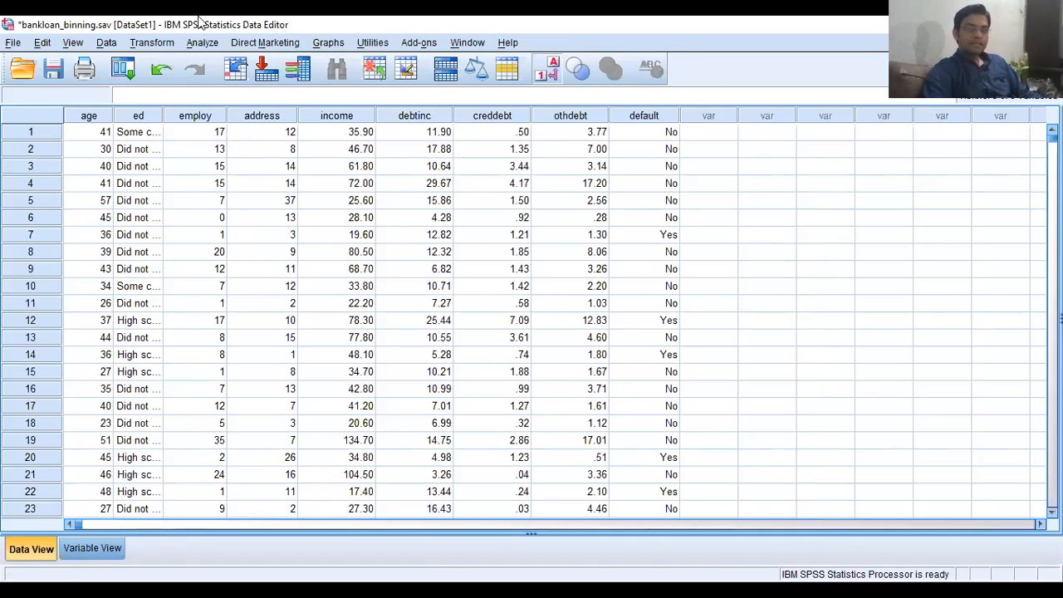
left_click(199, 45)
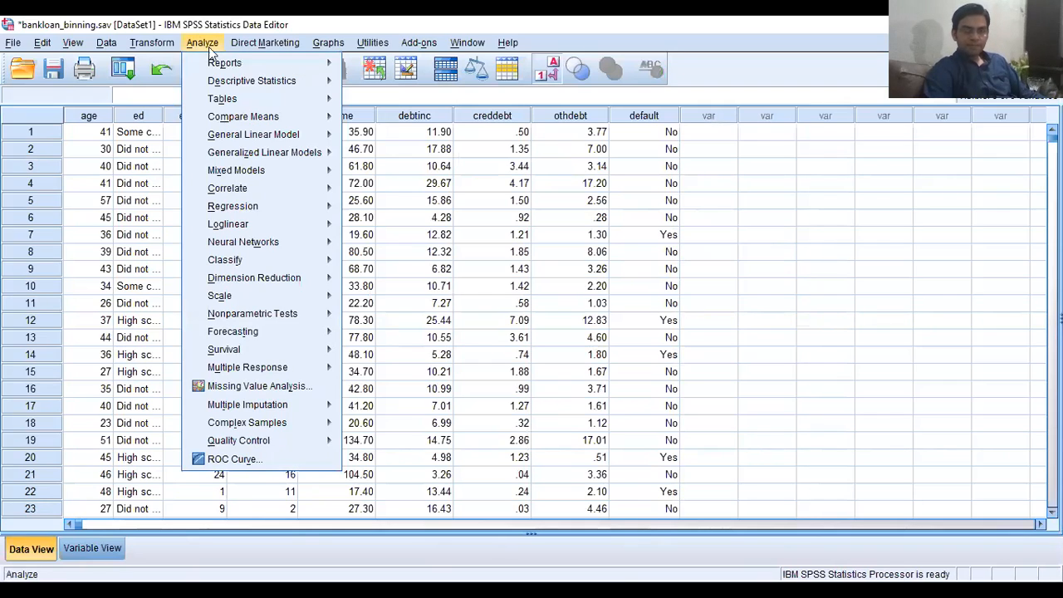
mouse_move(265, 206)
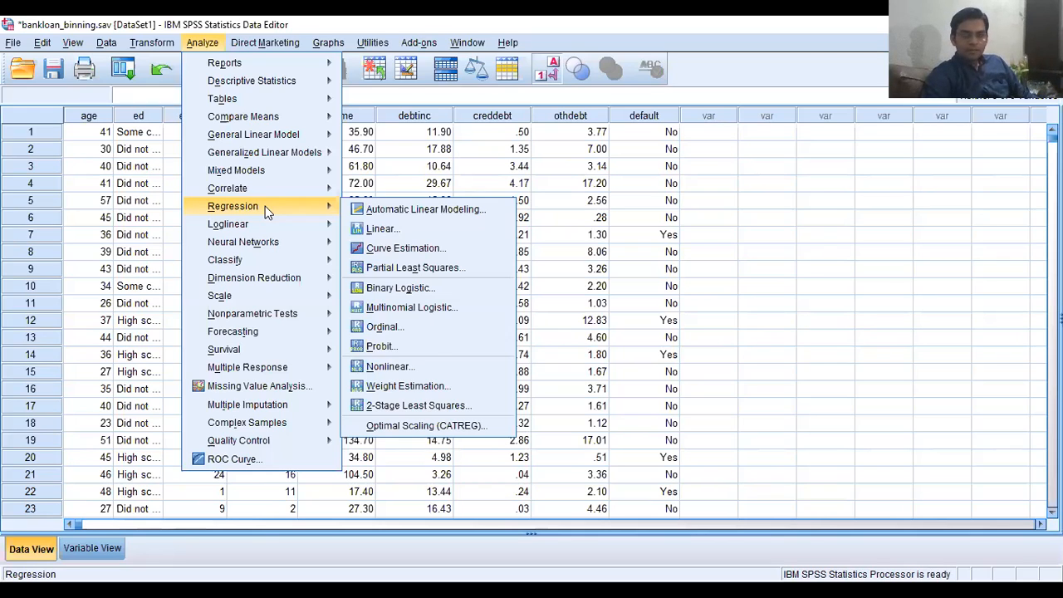
mouse_move(272, 243)
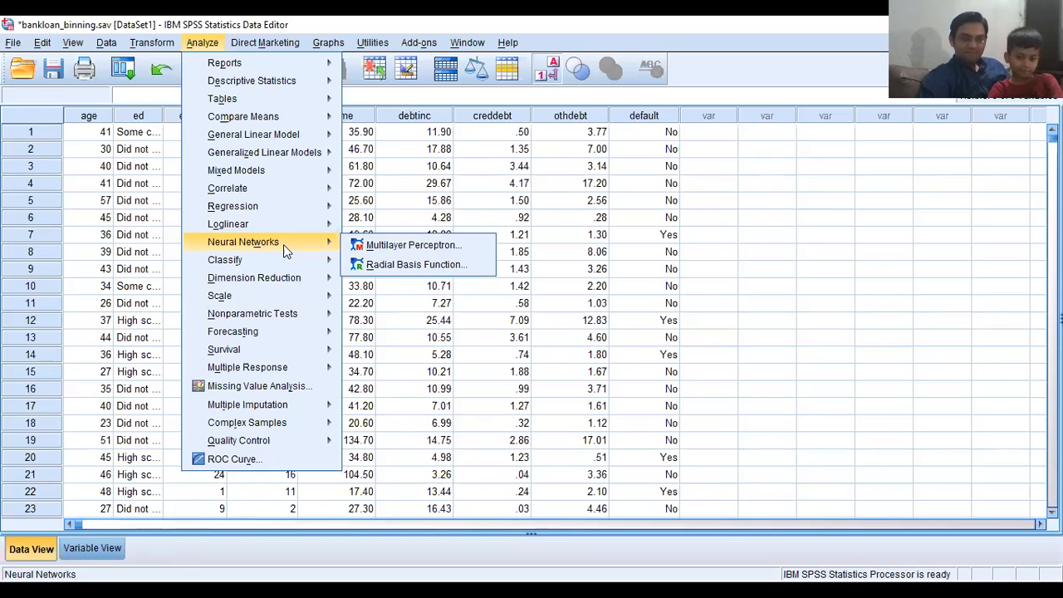
mouse_move(284, 205)
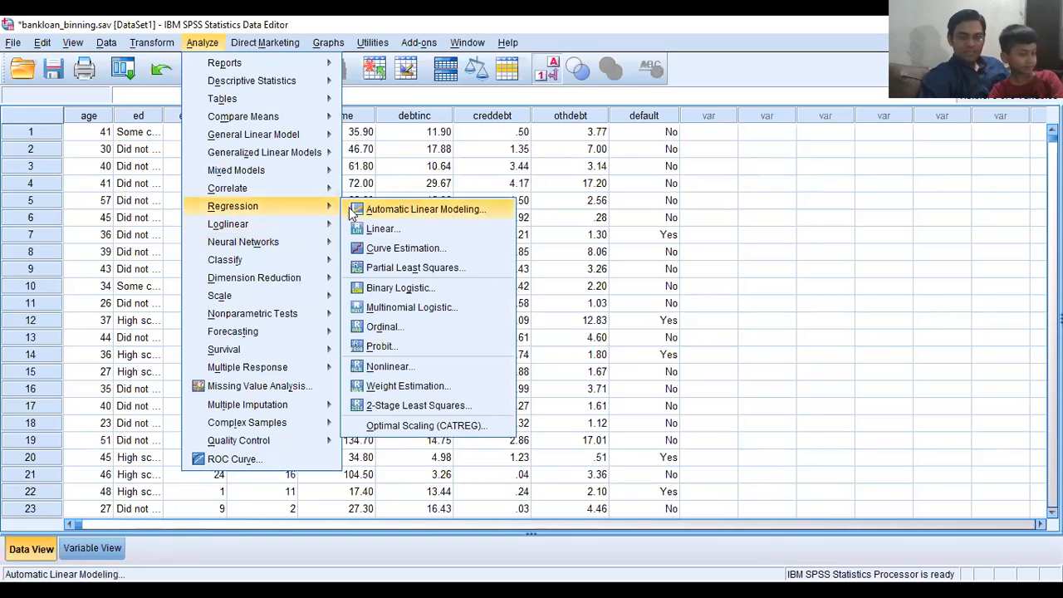
left_click(394, 291)
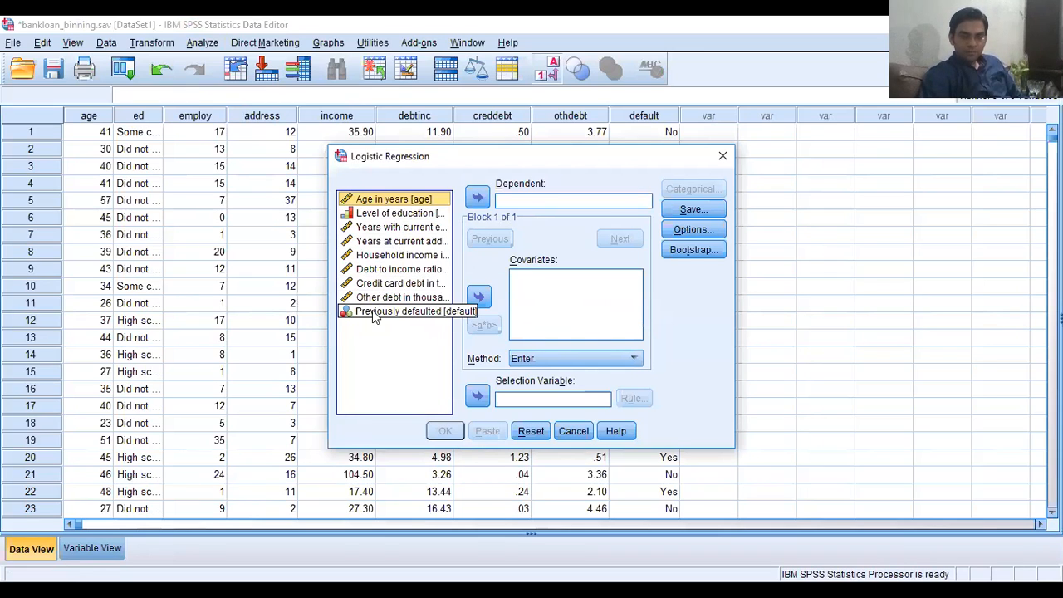
left_click(373, 312)
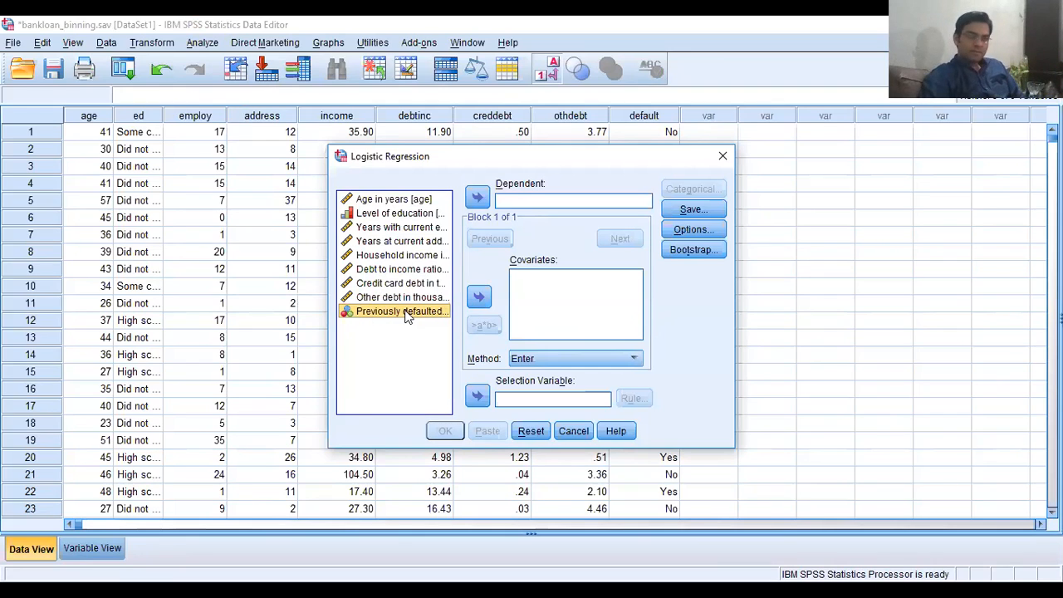
left_click(477, 197)
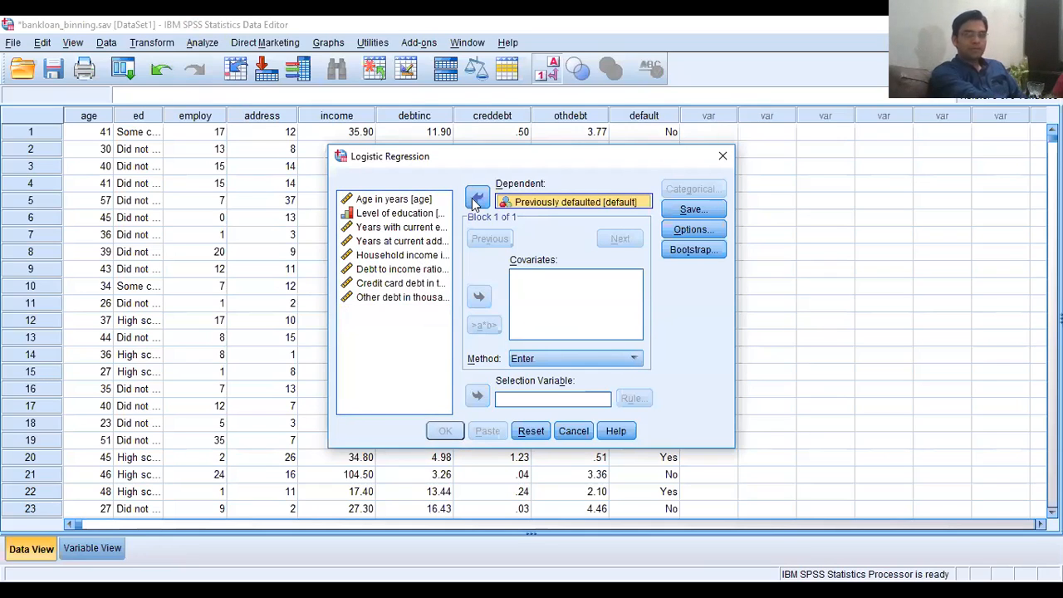
- Add household income (income) and debt to income ratio (debtinc) as covariates and run the logistic regression
left_click(387, 243)
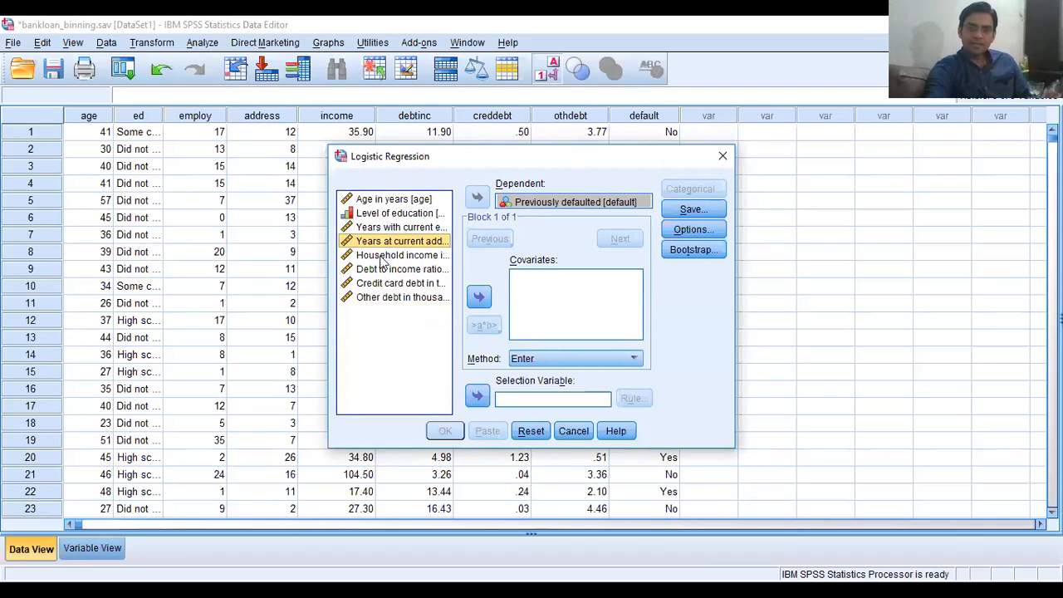
left_click(384, 270)
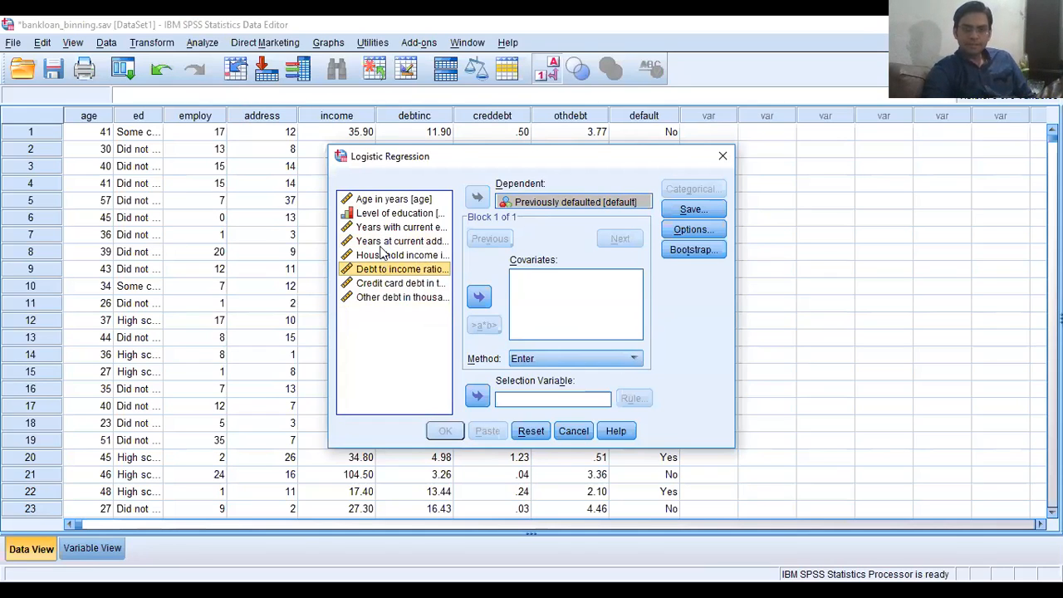
left_click(382, 256)
double_click(384, 254)
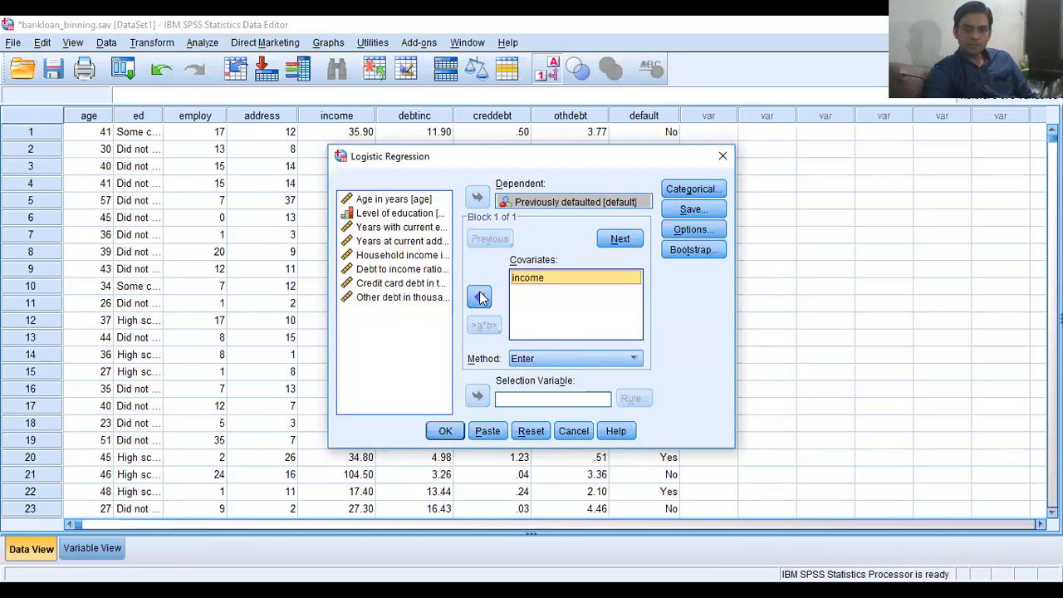
left_click(382, 270)
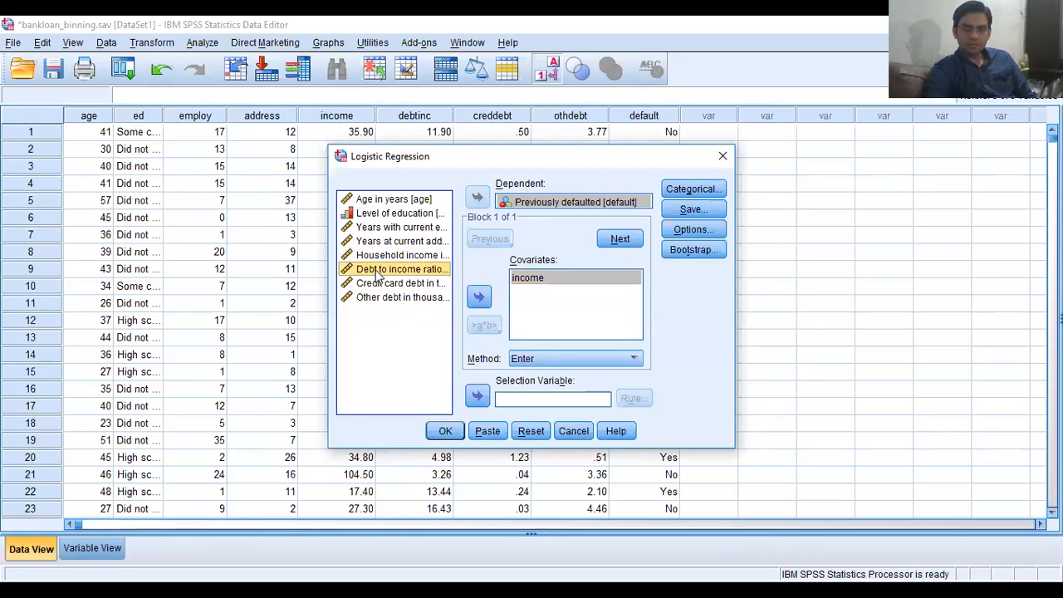
left_click(479, 298)
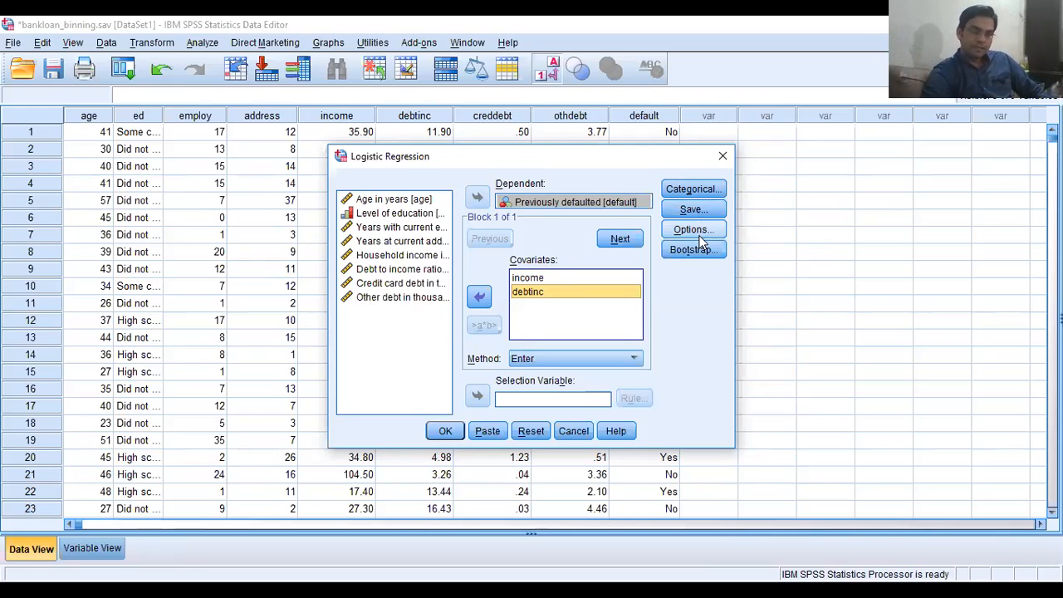
left_click(444, 430)
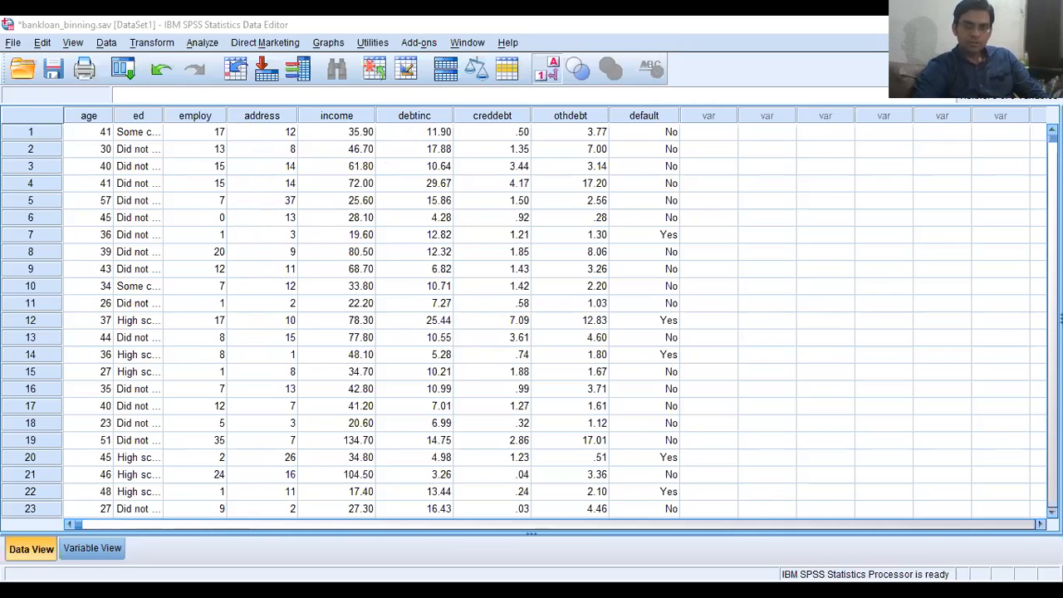
- Switch to the Binary Logistic Regression Lecture in PowerPoint and present it from the title slide to the Model Building slide
key("alt+Tab")
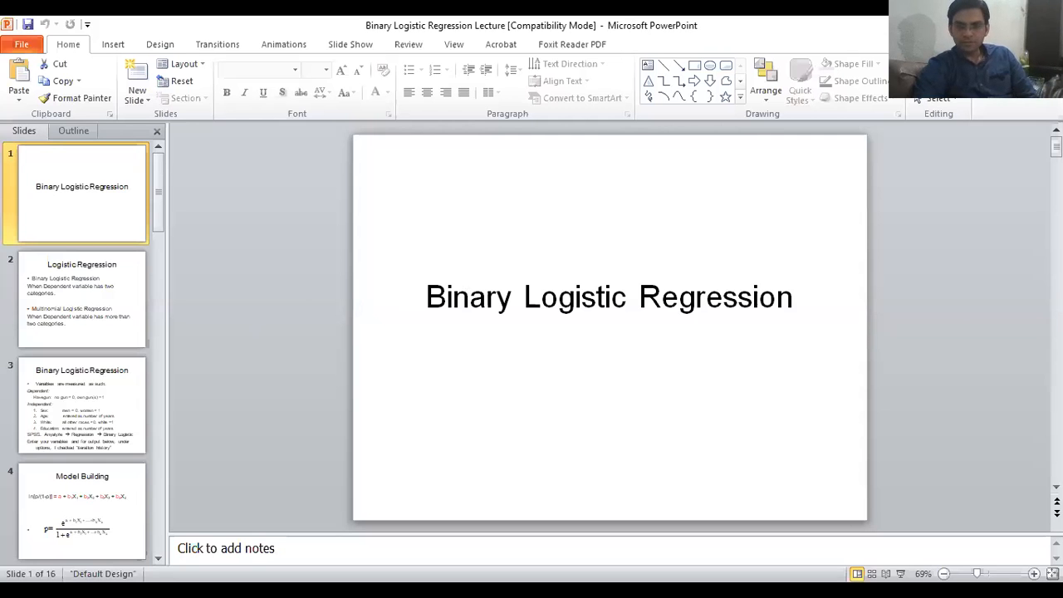
left_click(901, 574)
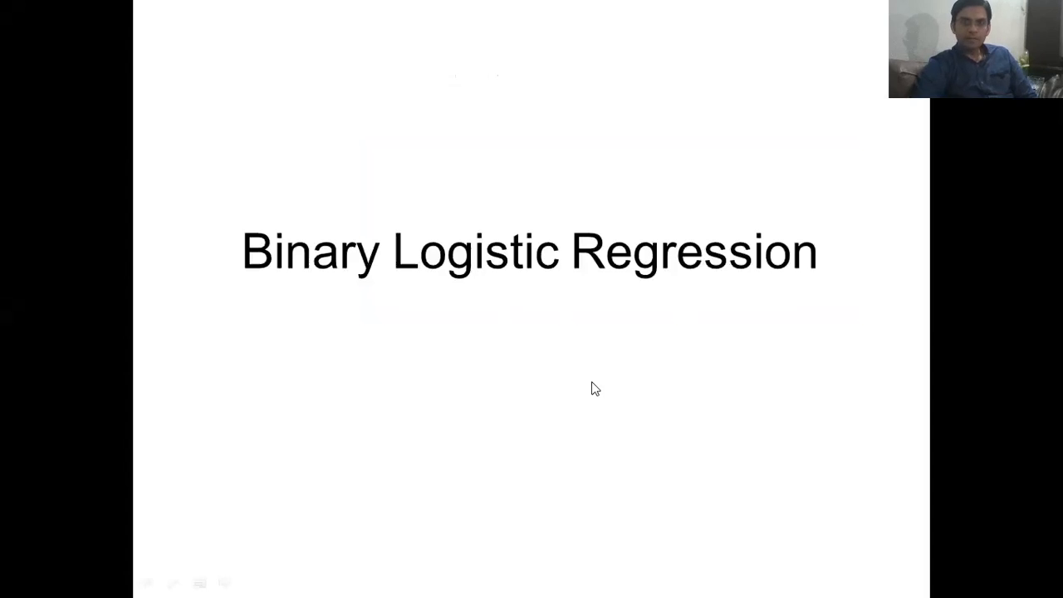
left_click(561, 292)
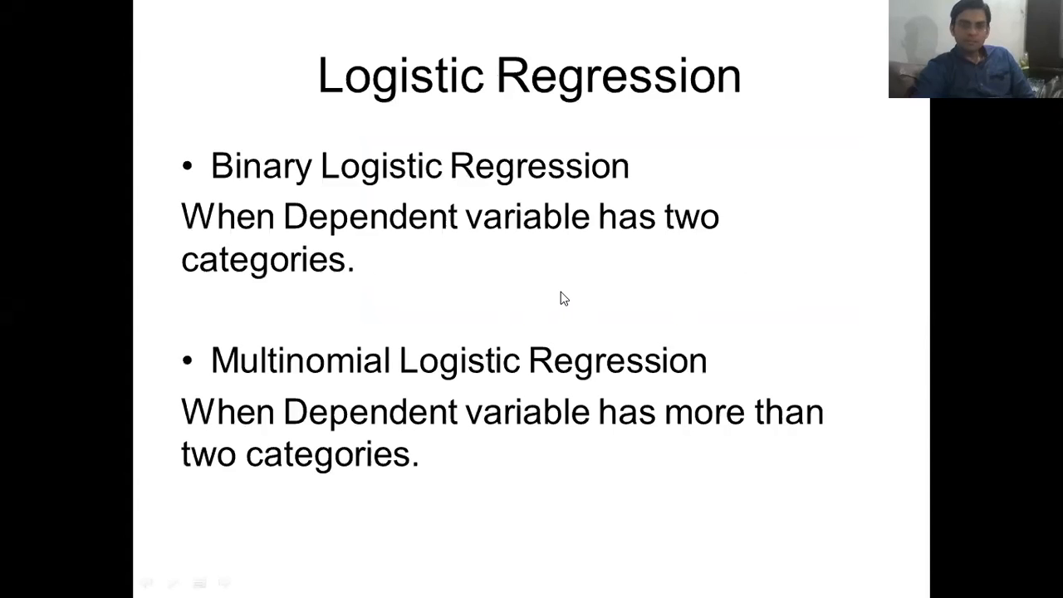
left_click(560, 293)
left_click(561, 293)
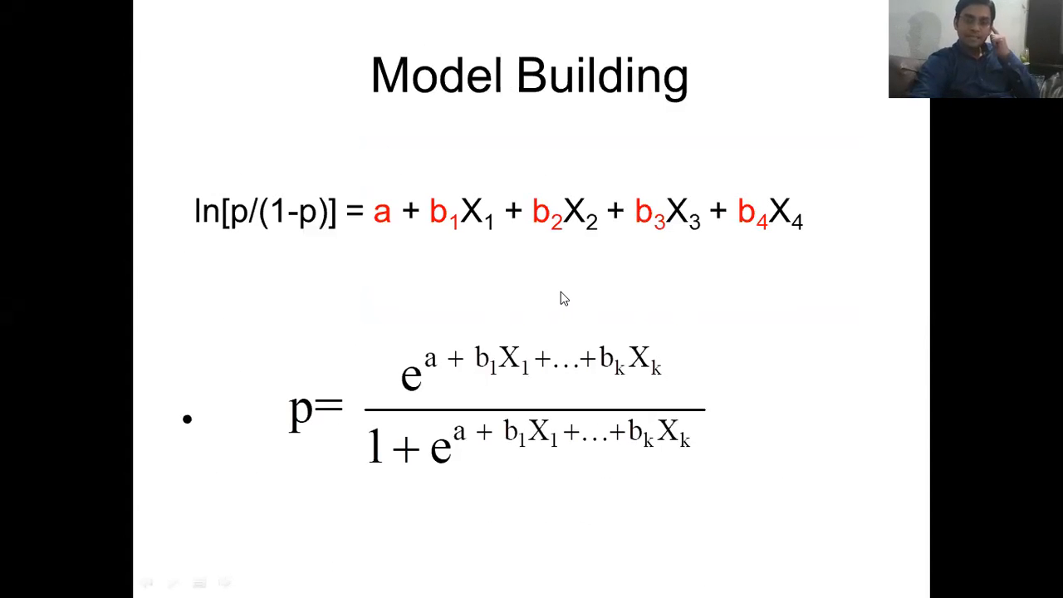